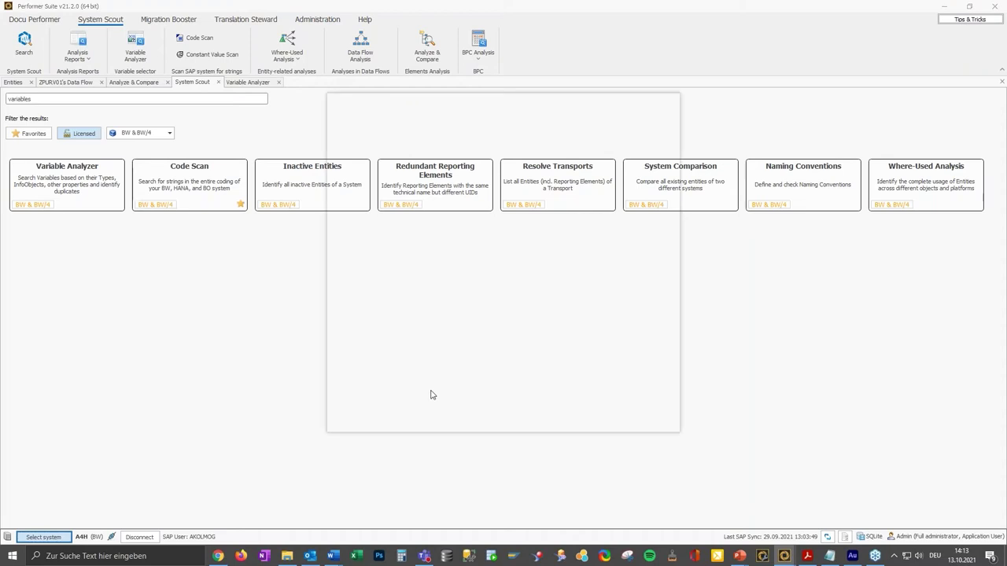
# Step: Connect to the SAC2 system and look over its Analytic Applications and Templates entity types
pyautogui.doubleClick(365, 366)
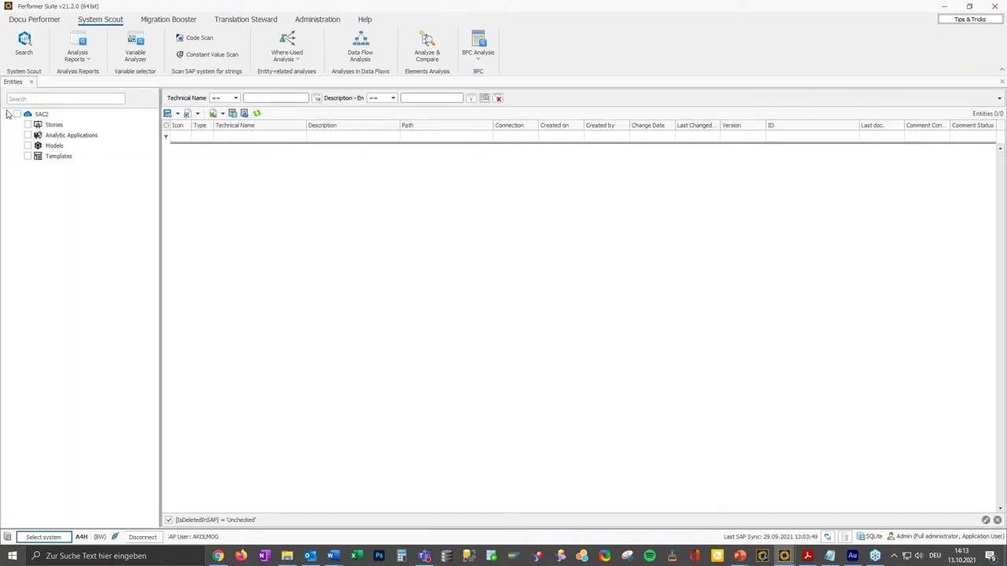
pyautogui.click(53, 135)
pyautogui.click(56, 157)
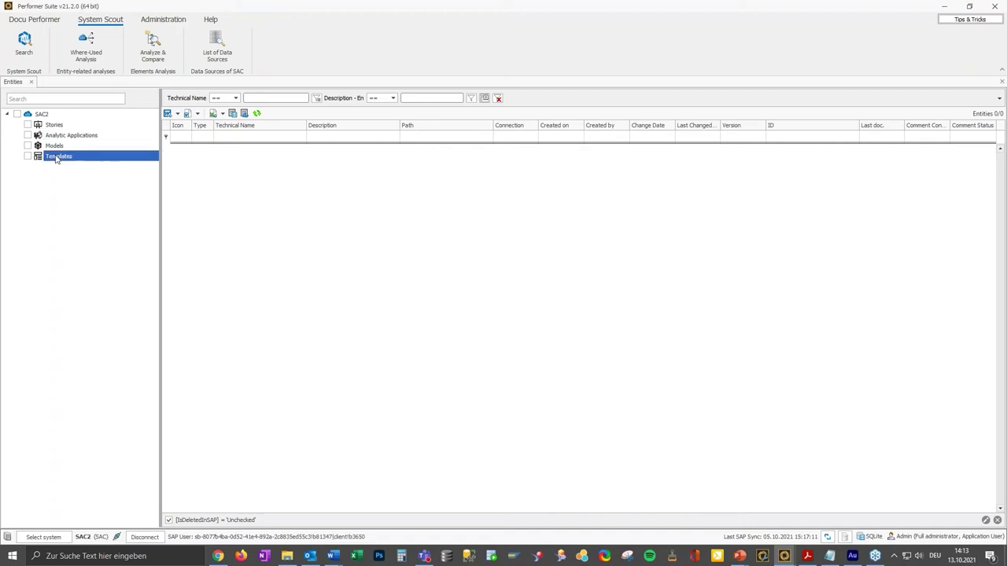
pyautogui.click(79, 138)
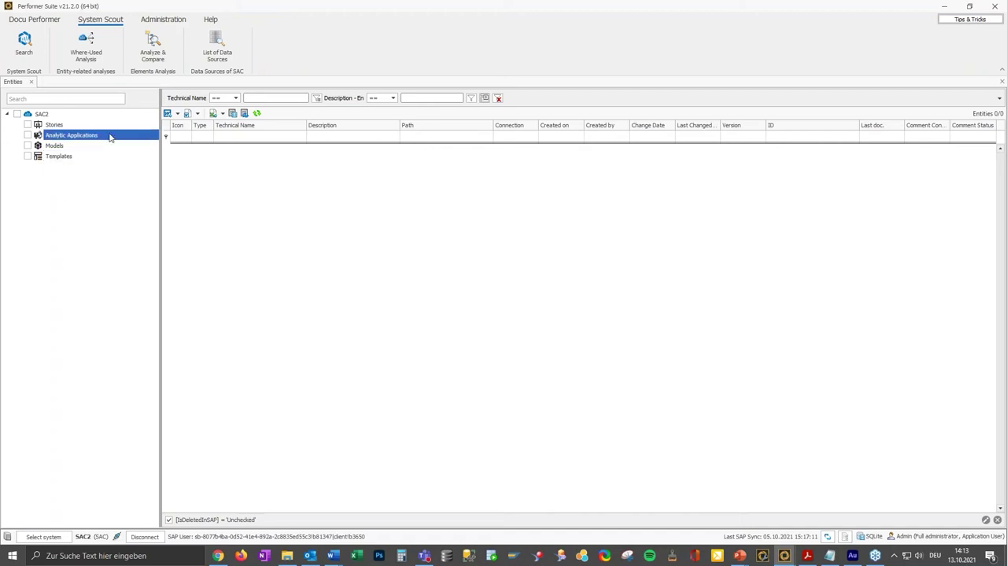
pyautogui.click(100, 157)
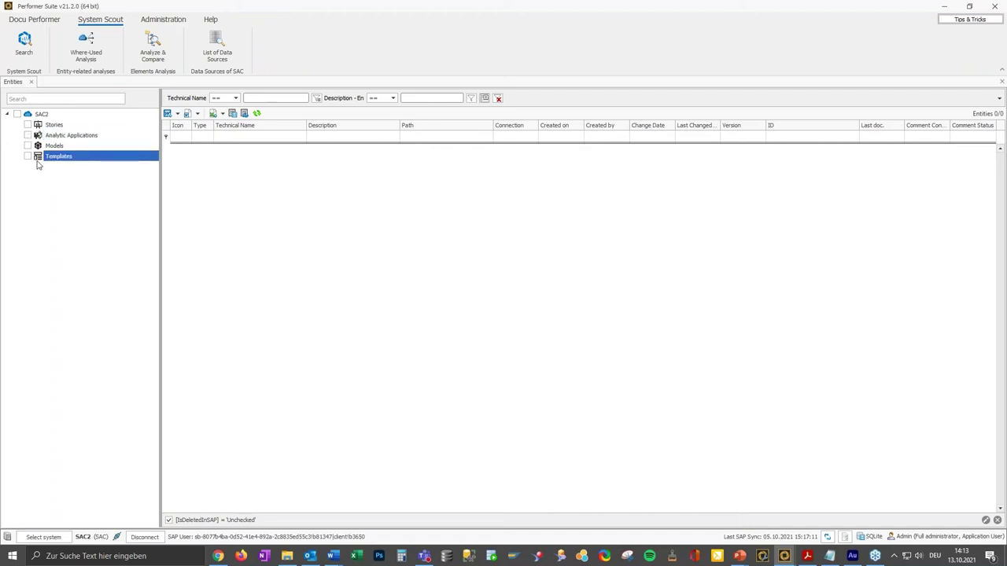
# Step: List the analytic applications and templates of SAC2, and clear both entity types from the list again
pyautogui.click(27, 135)
pyautogui.press('space')
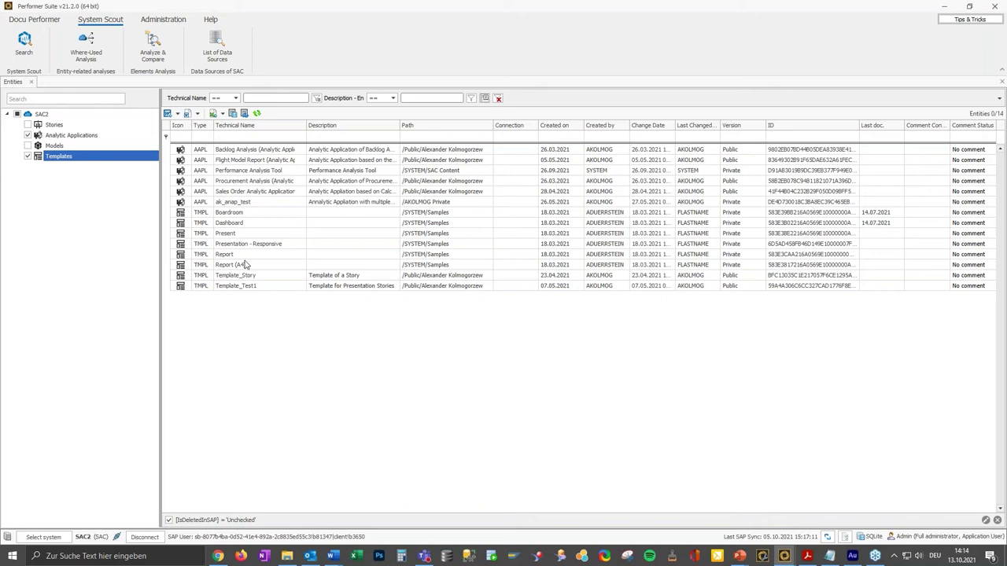
pyautogui.click(27, 157)
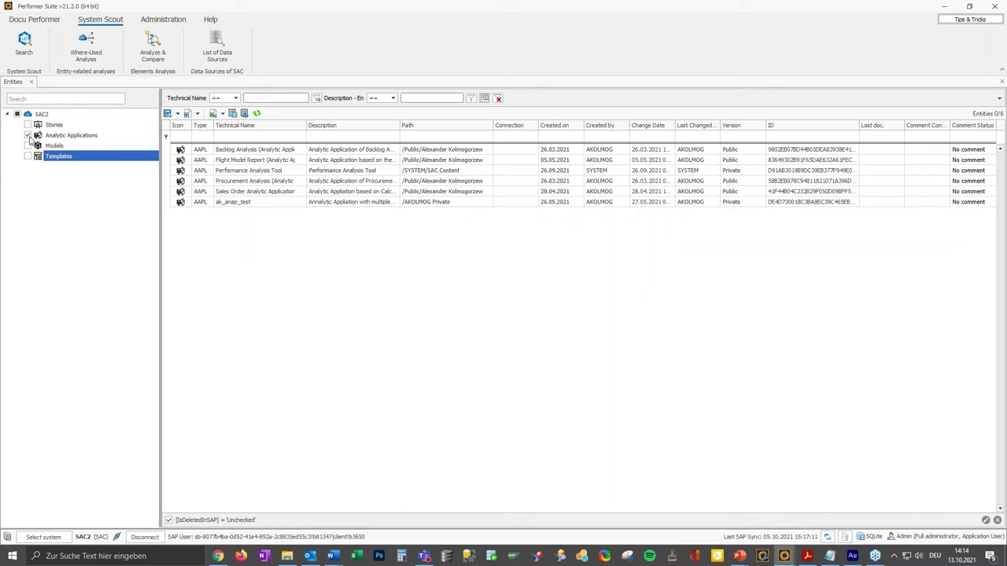
pyautogui.click(28, 136)
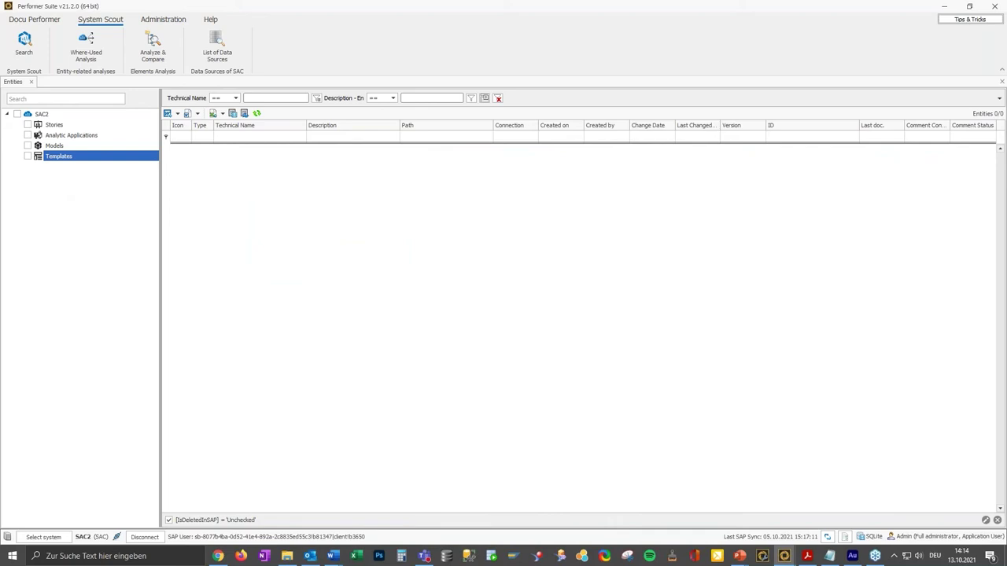
# Step: List the SAC2 stories and filter their technical names for Procurement Story (multiple Models), Flight Data Story and Product_Sales_Story
pyautogui.hotkey('alt', 'Tab')
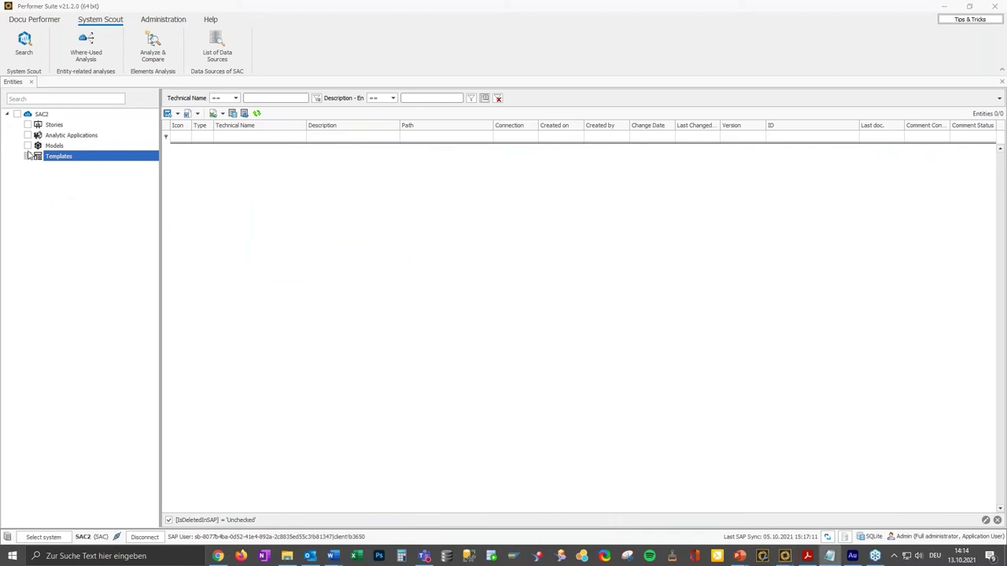
pyautogui.hotkey('alt', 'Tab')
pyautogui.click(27, 125)
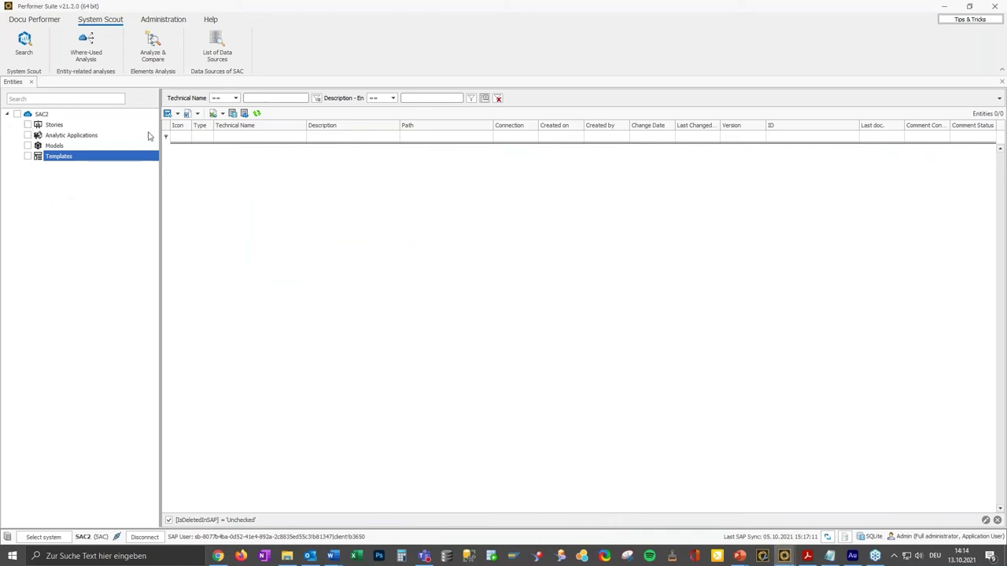
pyautogui.click(316, 98)
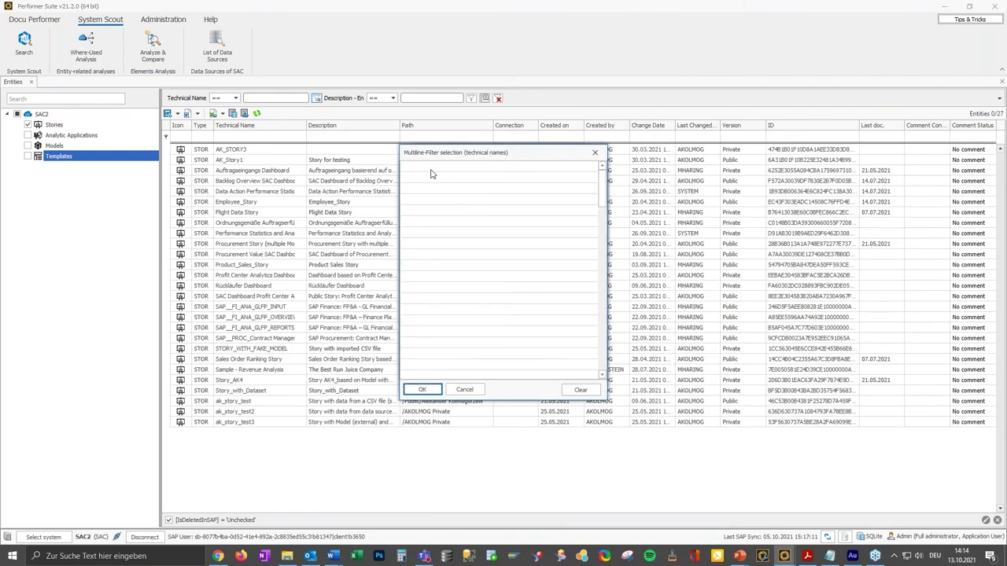
pyautogui.write('PROCUREMENT STORY (MULTIPLE MODELS) FLIGHT DATA STORY PRODUCT_SALES_STORY')
pyautogui.click(423, 389)
# Step: Run Analyze/Compare on the three filtered stories together
pyautogui.moveTo(280, 154); pyautogui.dragTo(281, 170)
pyautogui.rightClick(282, 173)
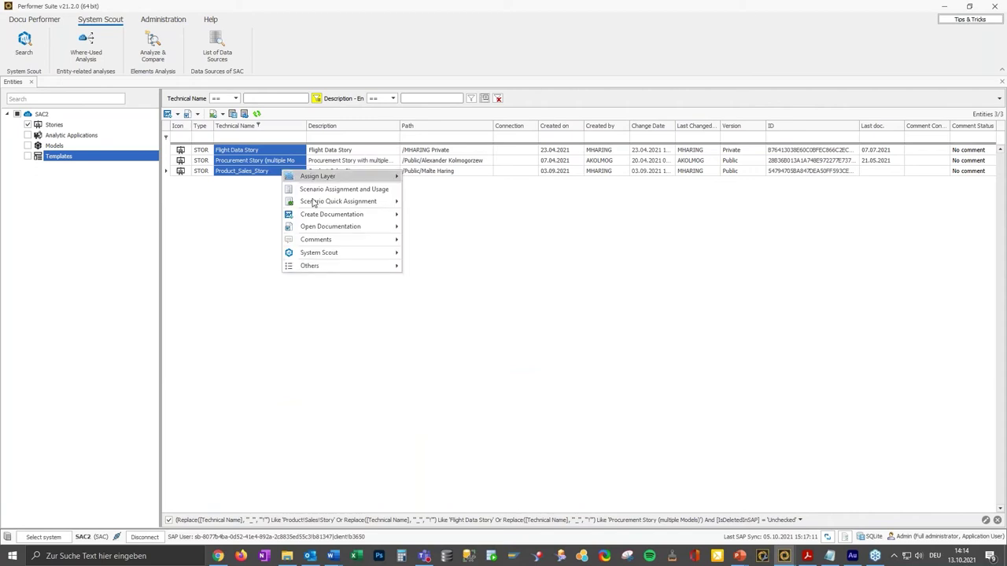
pyautogui.moveTo(348, 260)
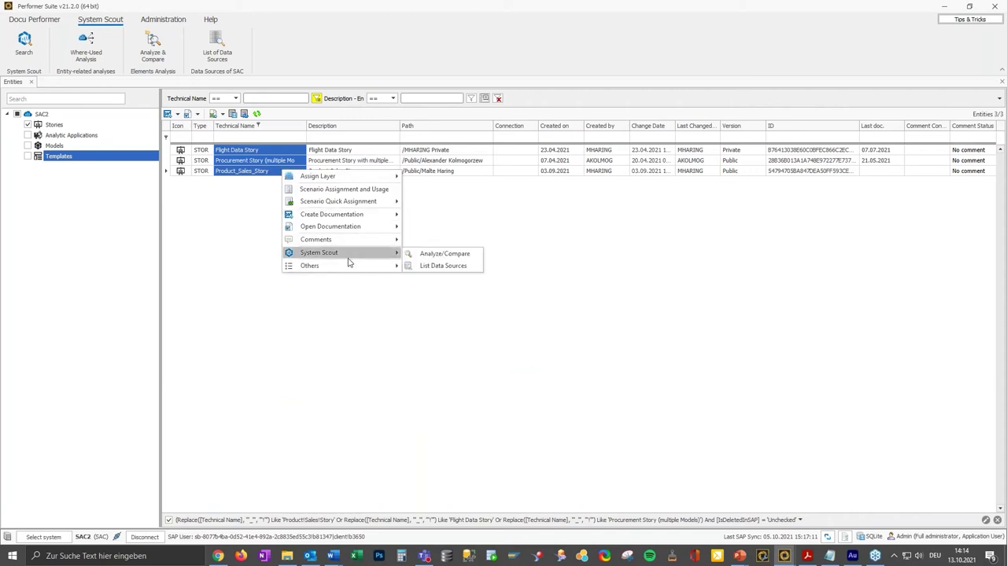
pyautogui.click(470, 257)
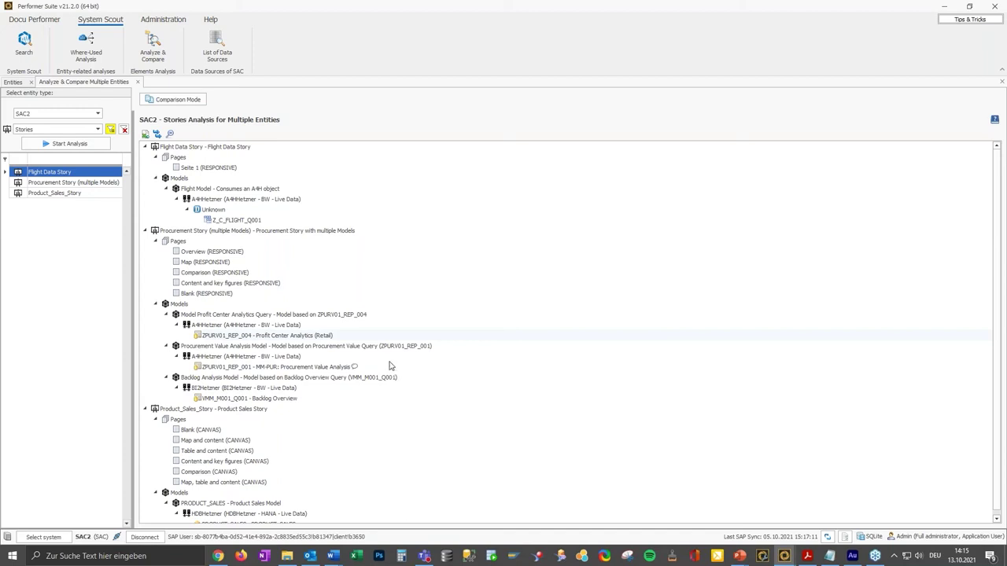
# Step: Review the actions and System Scout analyses offered for the ZPURV01_REP_004 query in the Procurement Story
pyautogui.rightClick(337, 338)
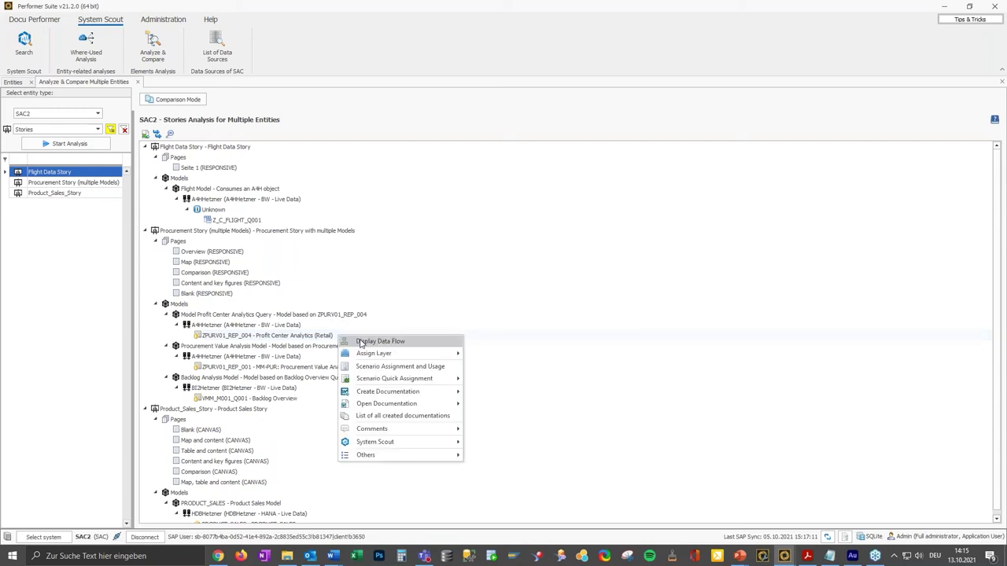
pyautogui.press('Escape')
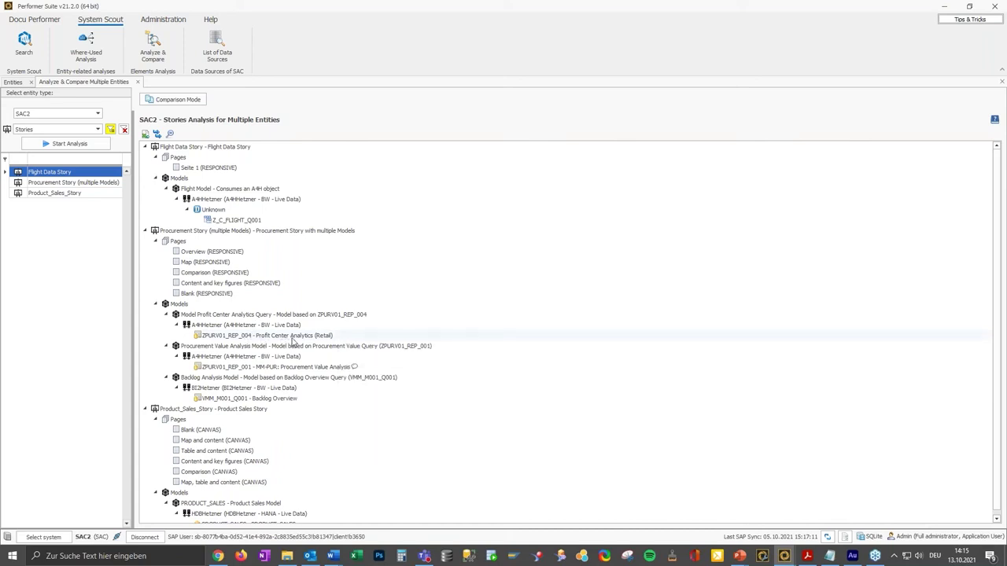
pyautogui.rightClick(350, 345)
pyautogui.press('Escape')
pyautogui.rightClick(333, 338)
pyautogui.moveTo(436, 442)
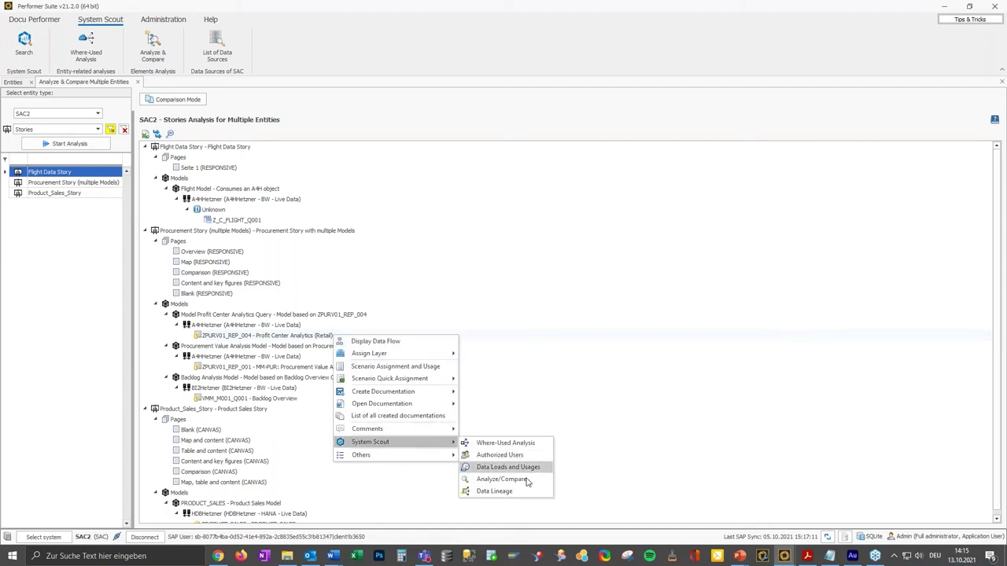
pyautogui.press('Escape')
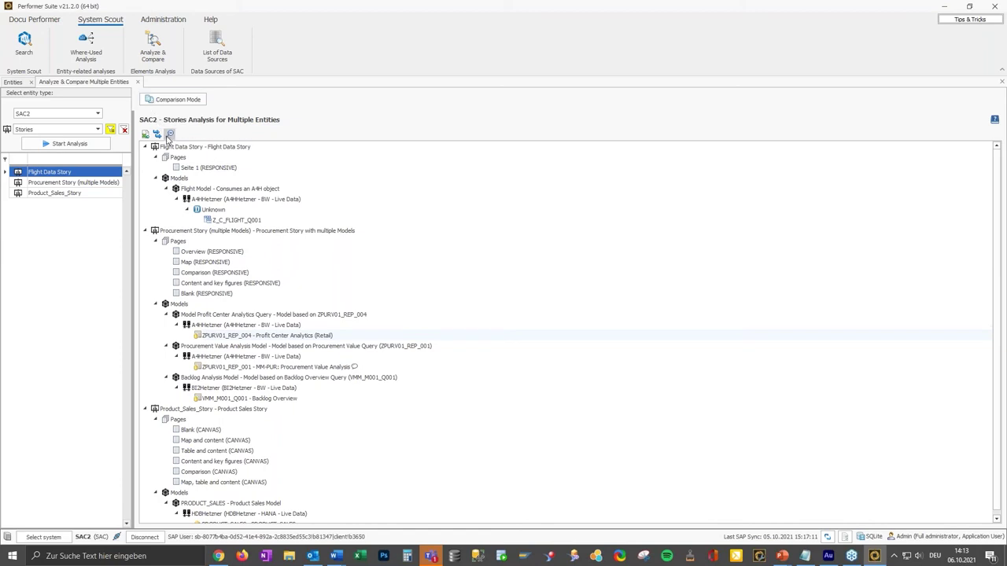
pyautogui.click(168, 135)
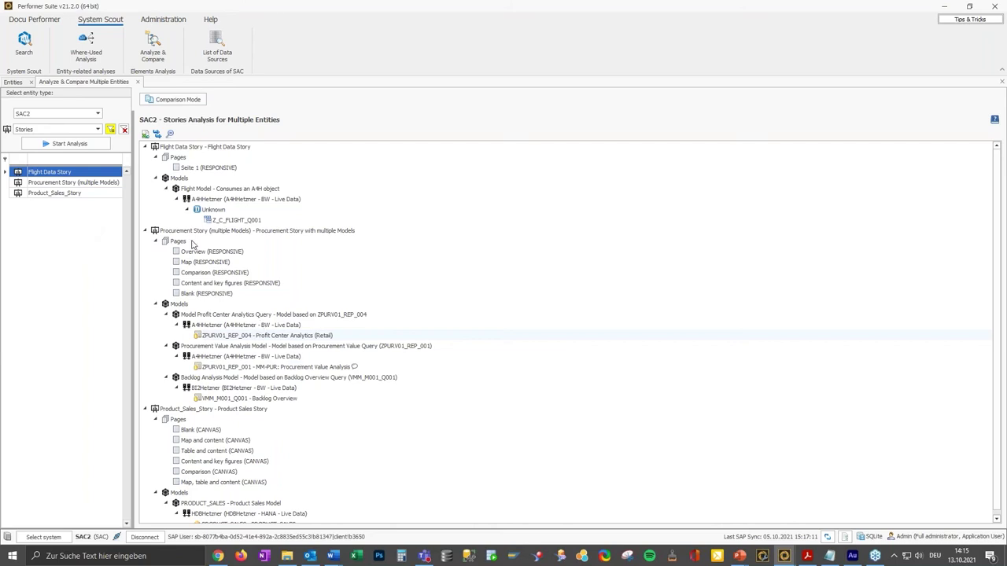
# Step: Display the offline downwards data flow of Procurement Story (multiple Models) with network and tree views
pyautogui.rightClick(347, 232)
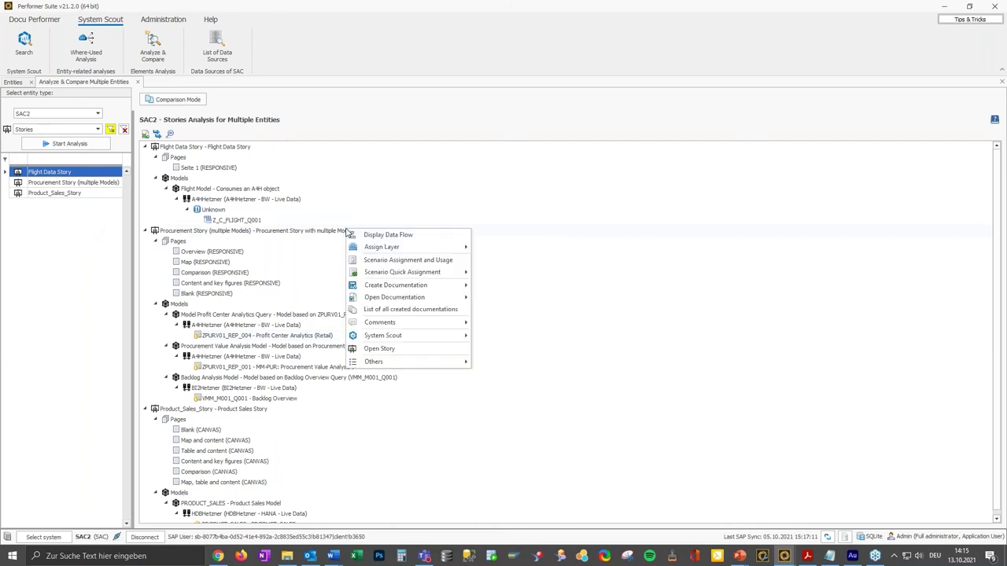
pyautogui.click(407, 240)
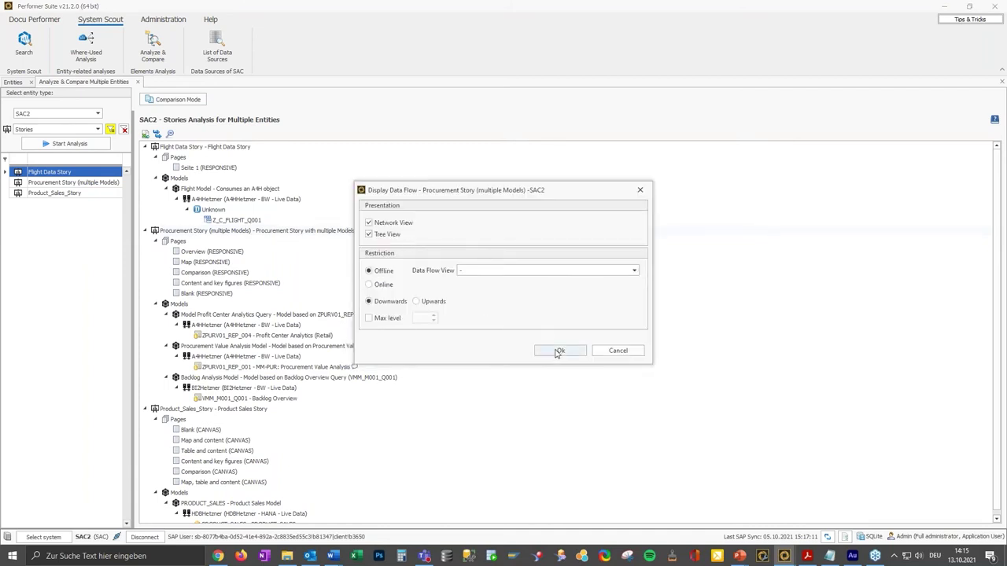
pyautogui.moveTo(468, 185); pyautogui.dragTo(668, 206)
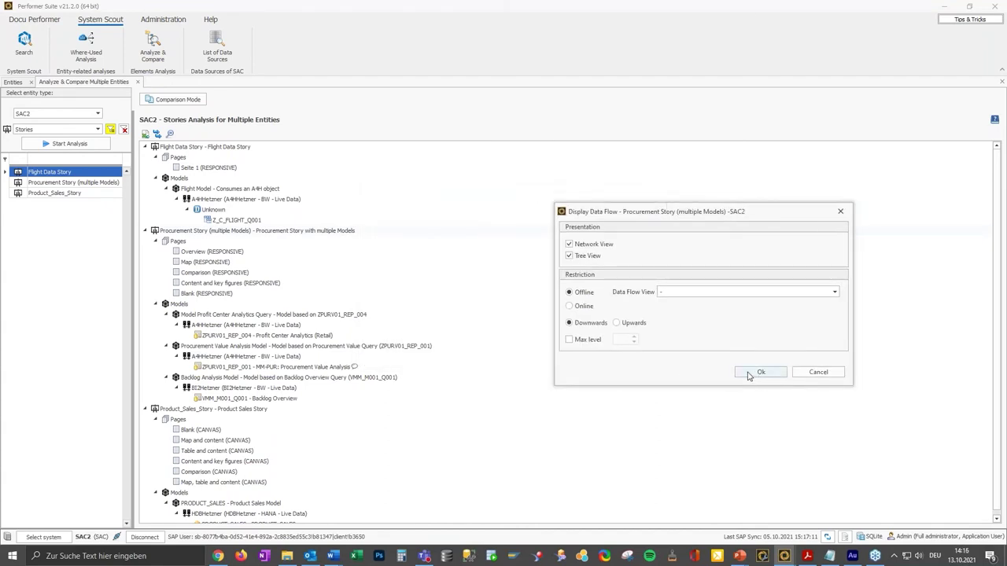
pyautogui.click(749, 375)
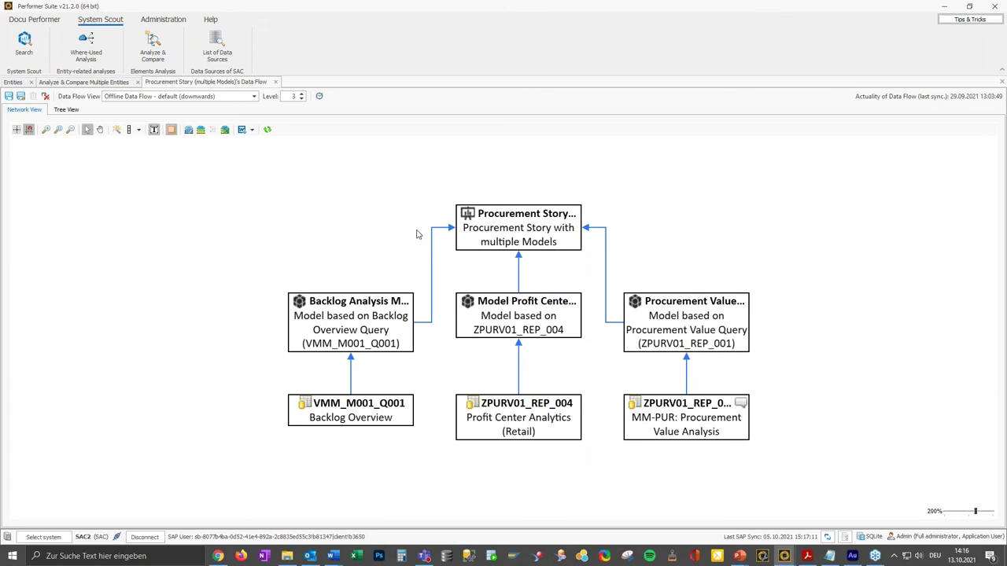
# Step: Highlight the paths from the source queries up to the story, including the one from VMM_M001_Q001
pyautogui.moveTo(233, 382); pyautogui.dragTo(867, 481)
pyautogui.click(217, 400)
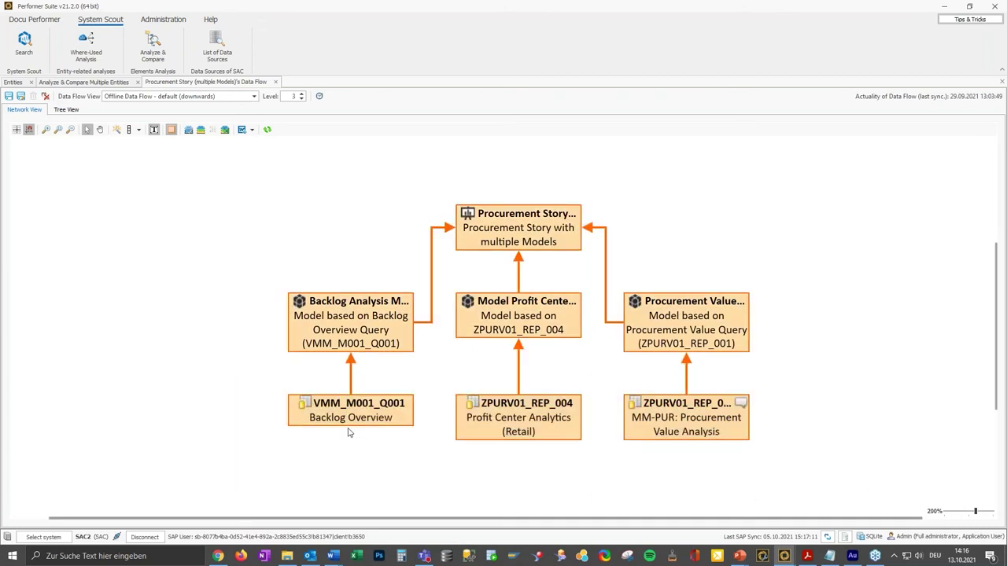
pyautogui.click(338, 408)
pyautogui.rightClick(339, 409)
pyautogui.click(225, 386)
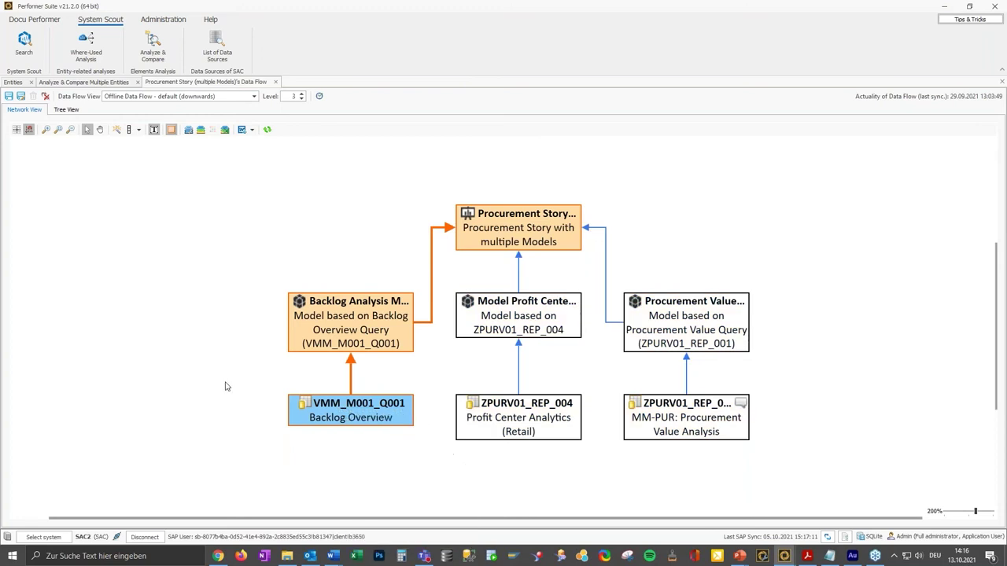
# Step: Display the data flow of the MM-PUR: Procurement Value Analysis query
pyautogui.rightClick(722, 410)
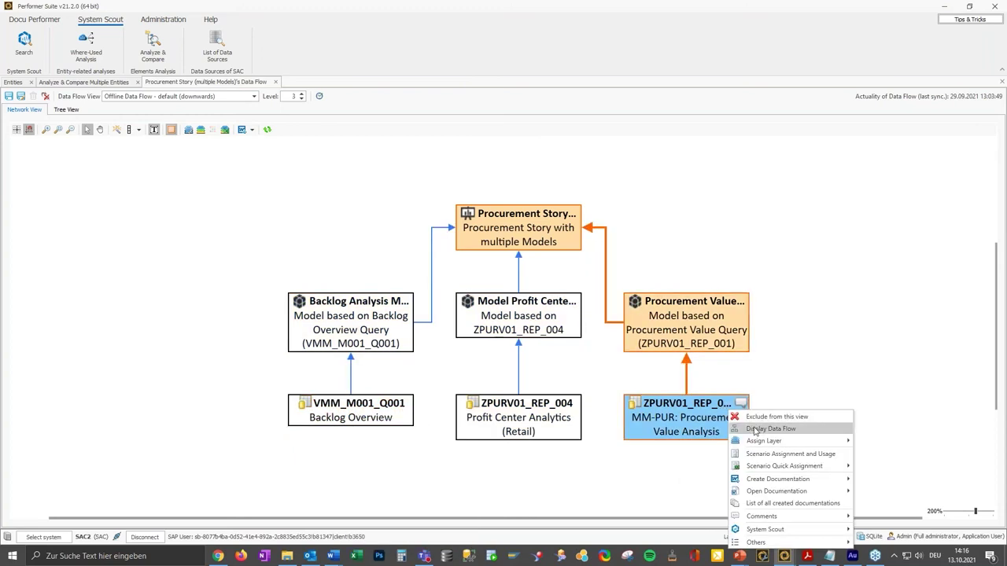
pyautogui.click(755, 429)
pyautogui.click(560, 353)
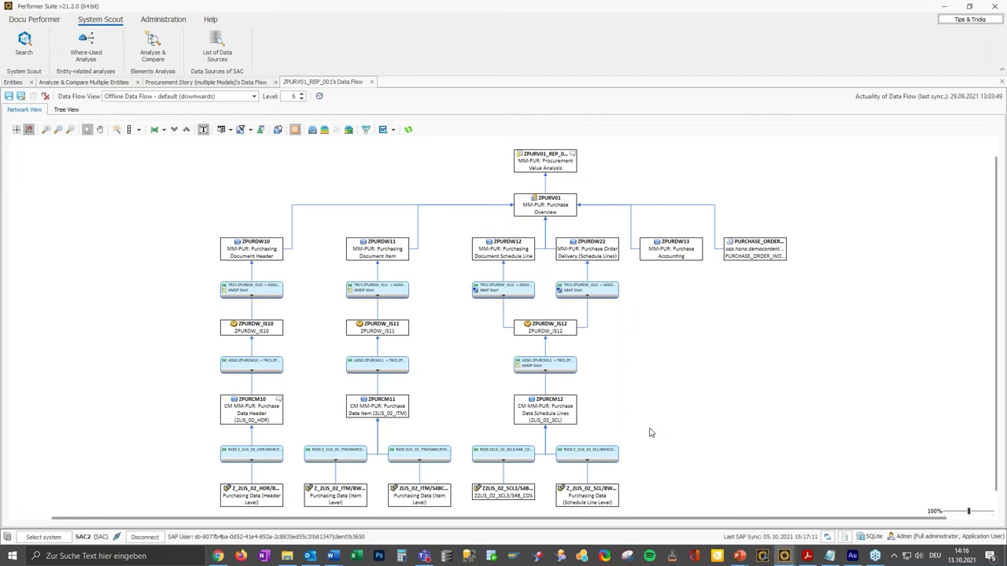
# Step: In the Procurement Story's data flow, select all three models and run a Where-Used Analysis on them
pyautogui.click(189, 82)
pyautogui.click(233, 305)
pyautogui.scroll(-1, 208, 249)
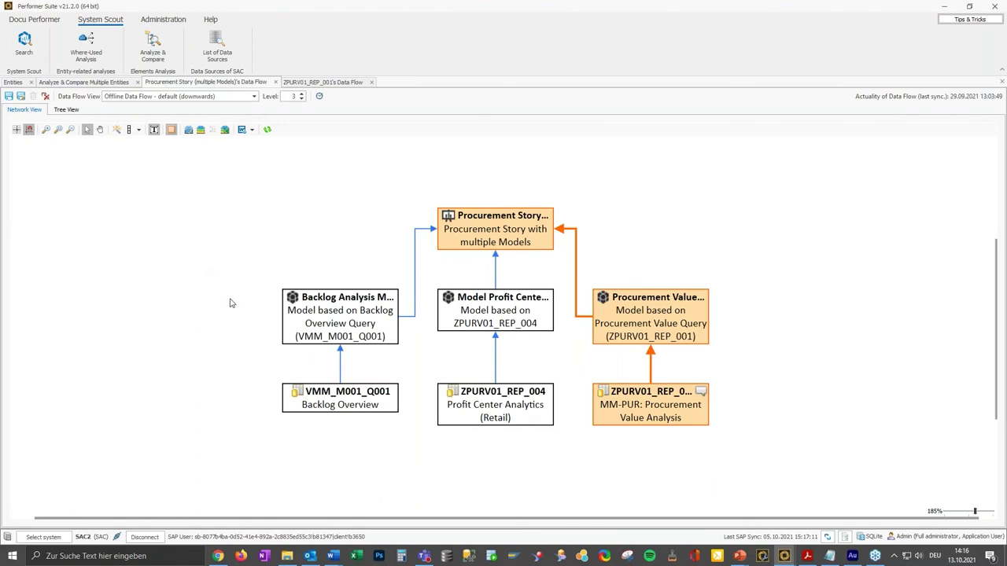
pyautogui.moveTo(228, 274); pyautogui.dragTo(778, 372)
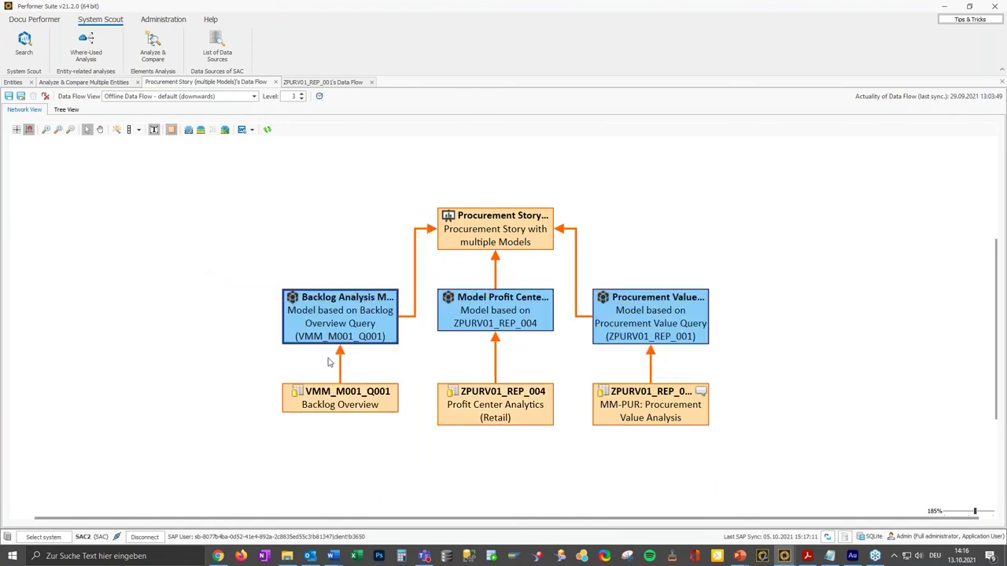
pyautogui.rightClick(337, 313)
pyautogui.moveTo(409, 410)
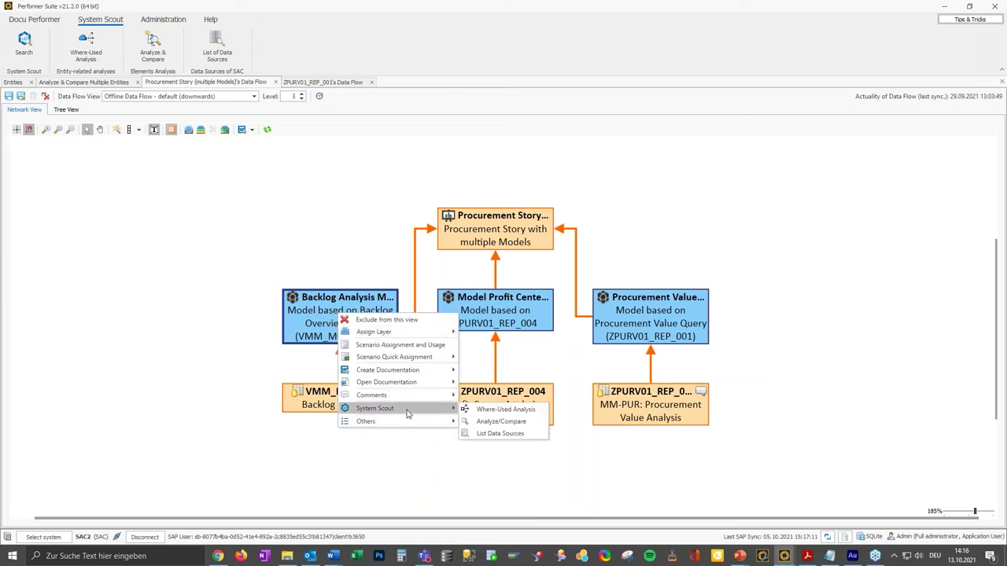
pyautogui.click(505, 410)
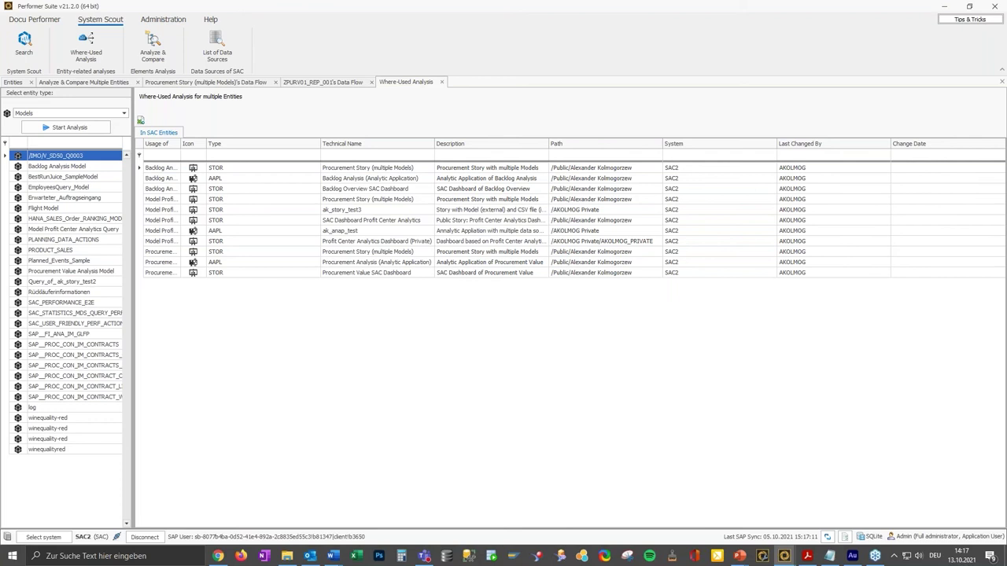
# Step: Fit the Usage of column to its content and examine the types and paths of the listed model usages
pyautogui.doubleClick(183, 142)
pyautogui.click(200, 169)
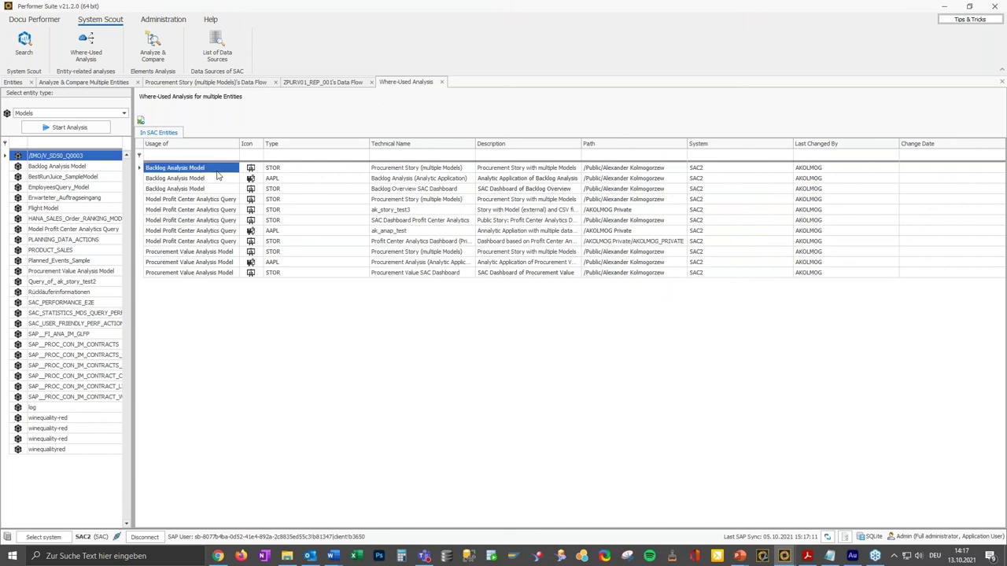
pyautogui.moveTo(301, 173); pyautogui.dragTo(297, 194)
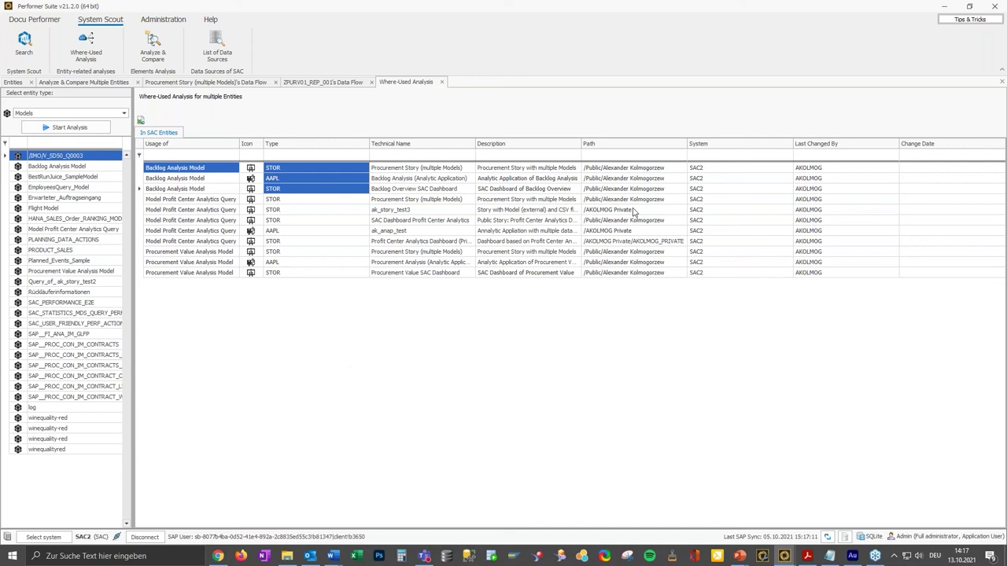
pyautogui.moveTo(696, 170); pyautogui.dragTo(692, 210)
pyautogui.moveTo(618, 168); pyautogui.dragTo(614, 246)
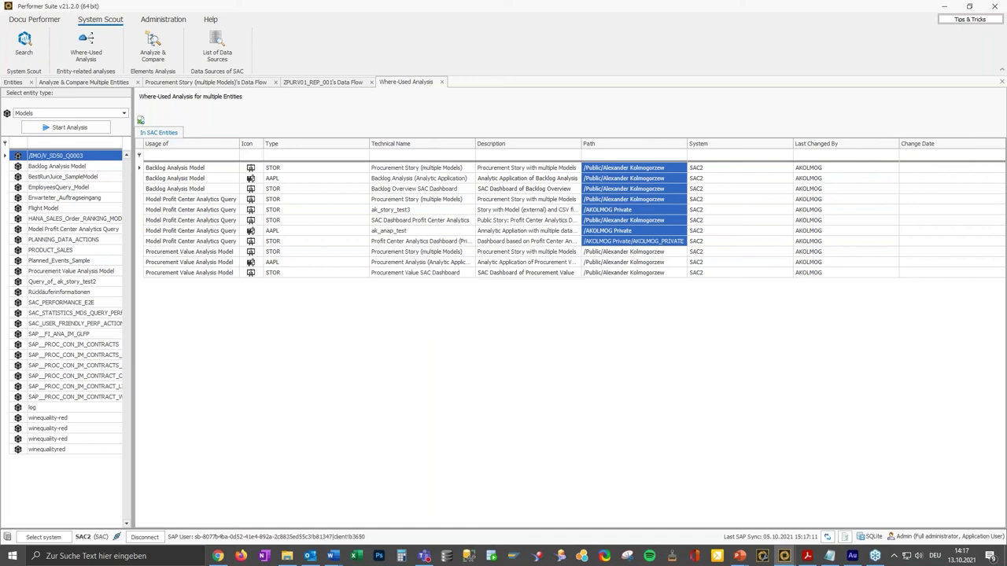
# Step: Open the List of Data Sources analysis for SAC2 and include all entity types
pyautogui.click(830, 556)
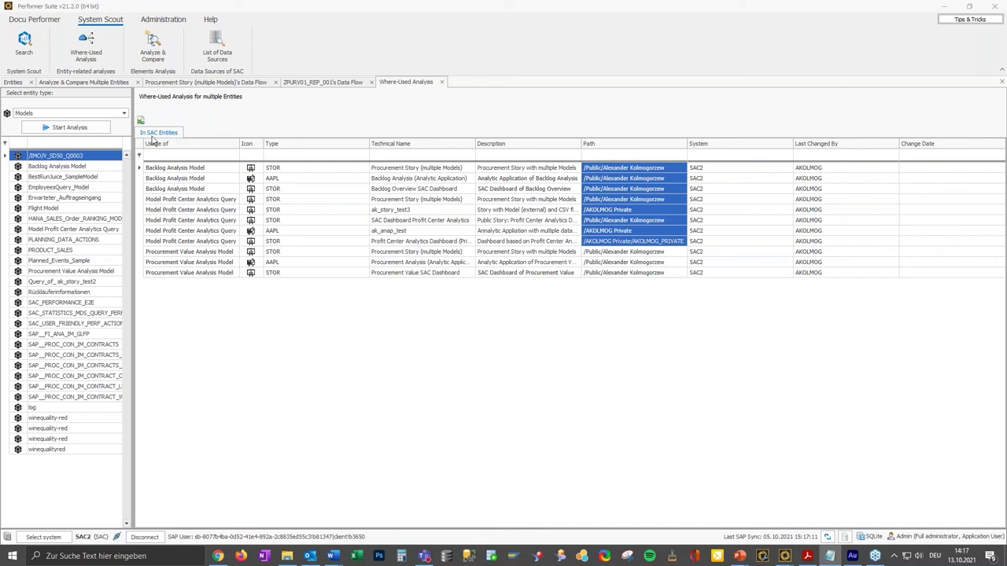
pyautogui.click(216, 41)
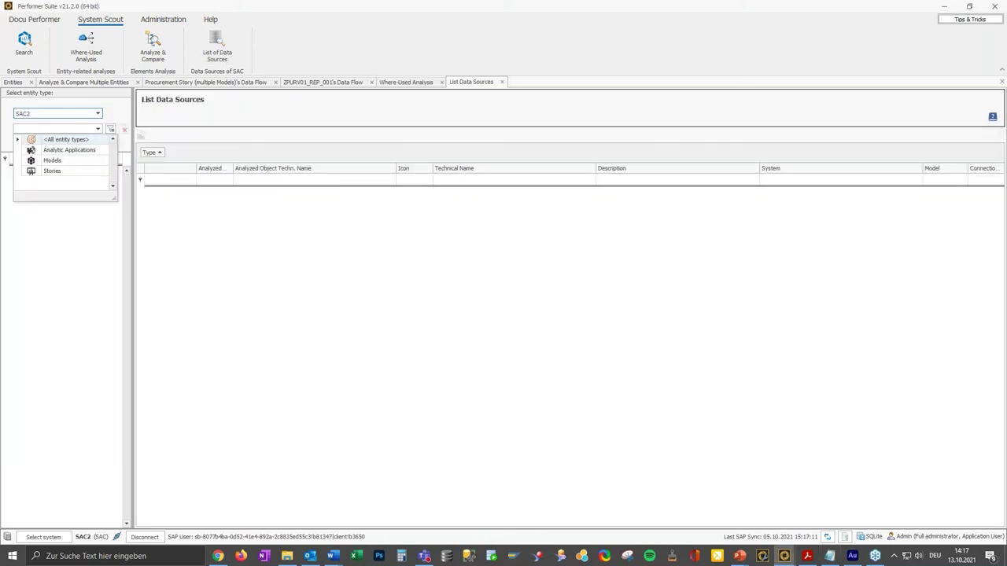
pyautogui.click(61, 140)
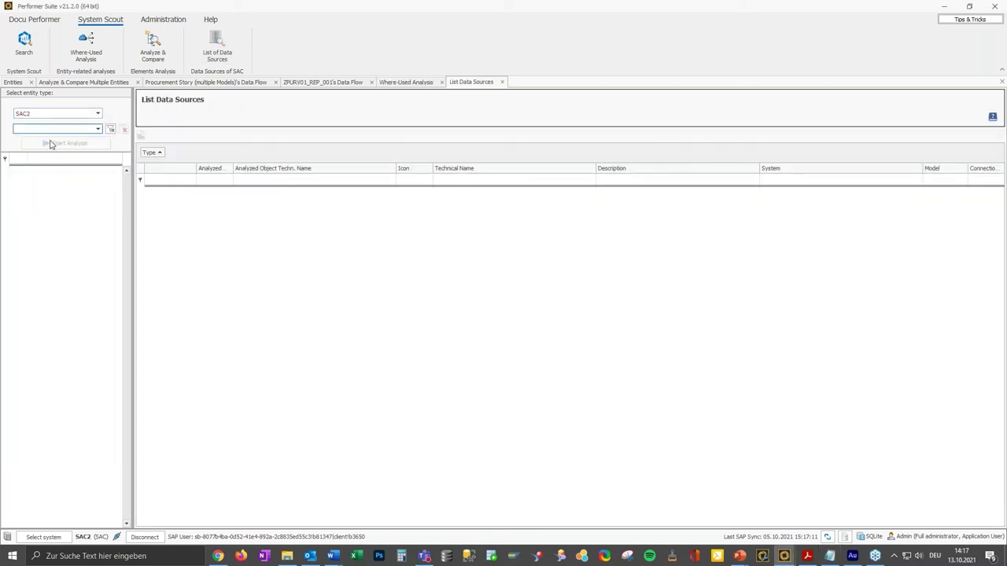
# Step: Filter to Procurement Analysis (Analytic Application), Sales Order Analytic Application, Flight Data Story and Procurement Value SAC Dashboard, and list the data sources of all four
pyautogui.click(110, 129)
pyautogui.click(428, 169)
pyautogui.write('PROCUREMENT ANALYSIS (ANALYTIC APPLICATION) SALES ORDER ANALYTIC APPLICATION FLIGHT DATA STORY PROCUREMENT VALUE SAC DASHBOARD')
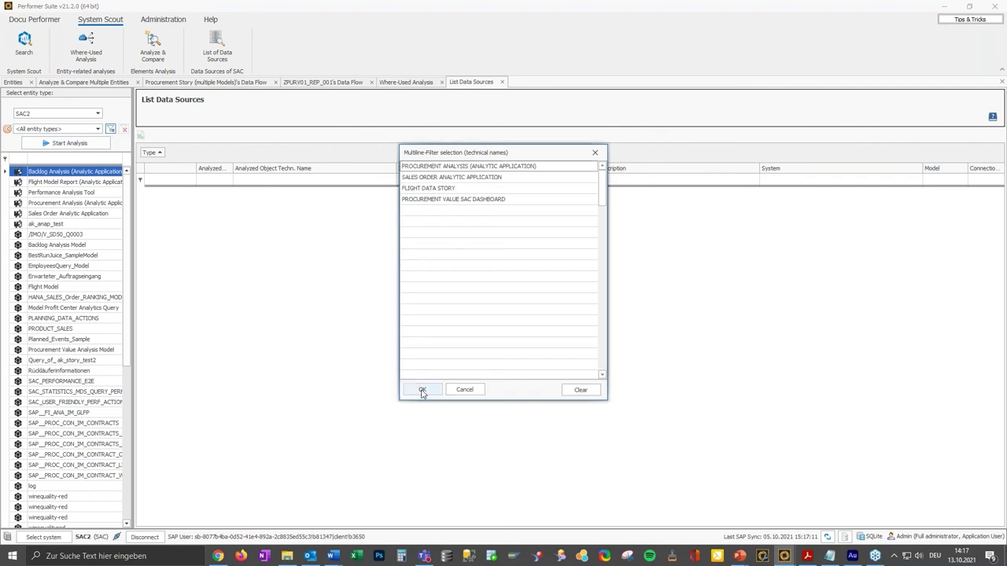
pyautogui.click(421, 390)
pyautogui.keyDown('shift'); pyautogui.click(52, 204); pyautogui.keyUp('shift')
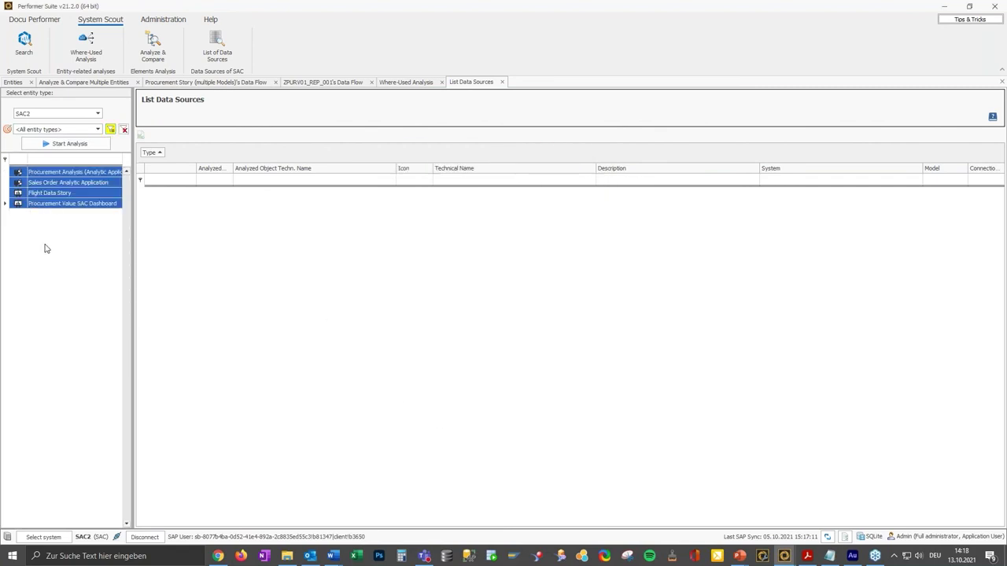
pyautogui.click(67, 145)
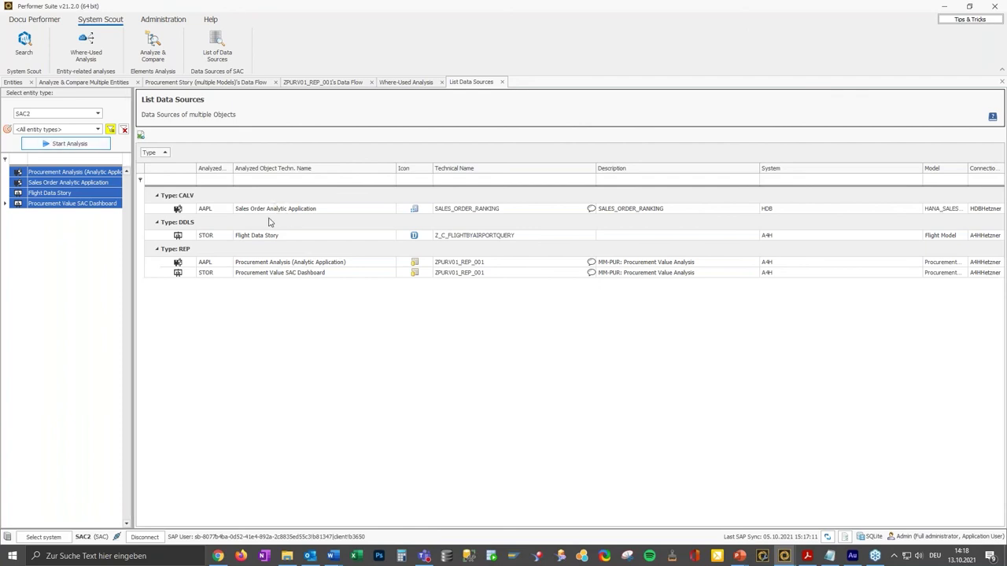
# Step: Examine the source technical names of the analyzed SAC objects by type and fit the System column to its content
pyautogui.click(269, 211)
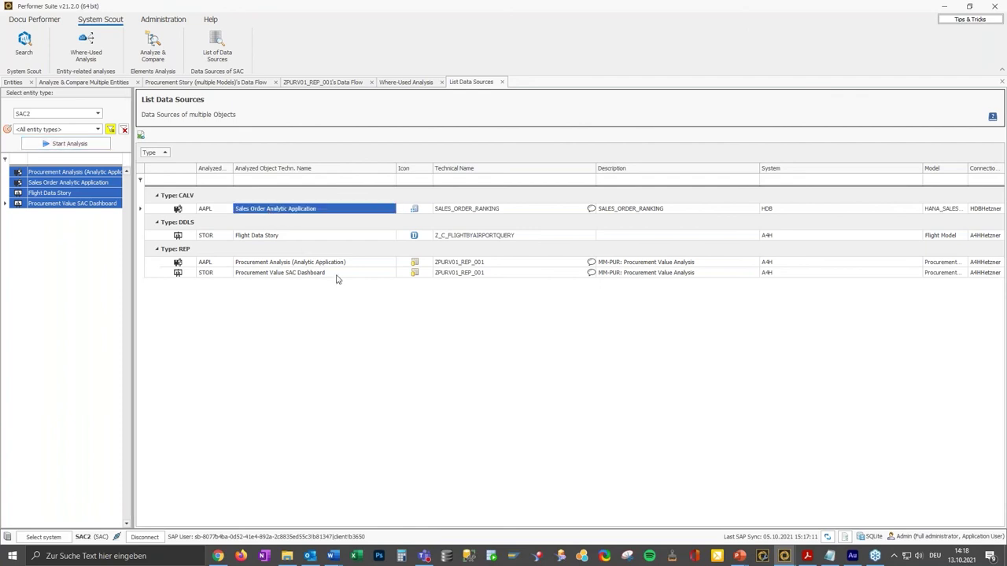
pyautogui.click(465, 214)
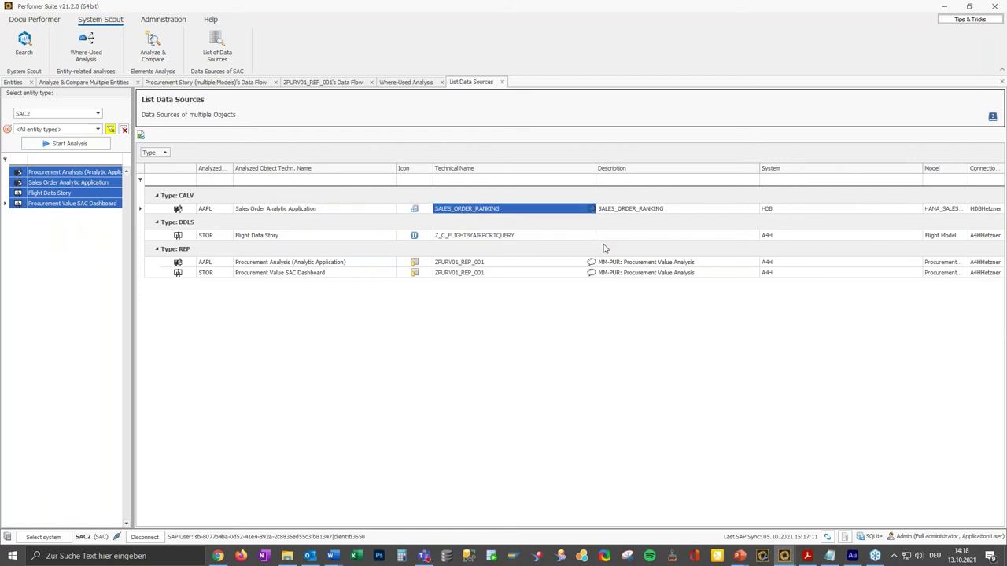
pyautogui.click(447, 237)
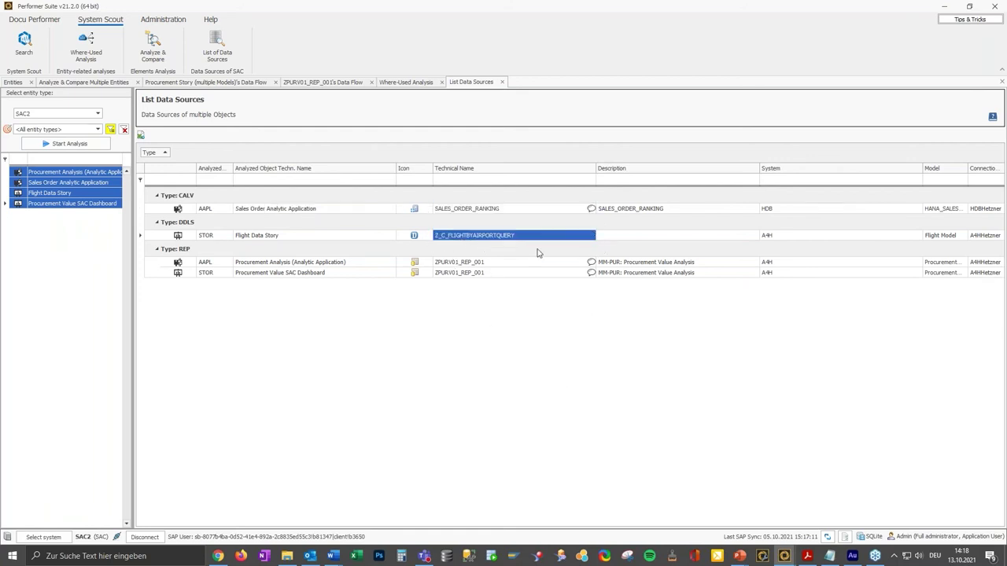
pyautogui.click(467, 264)
pyautogui.keyDown('ctrl'); pyautogui.click(464, 274); pyautogui.keyUp('ctrl')
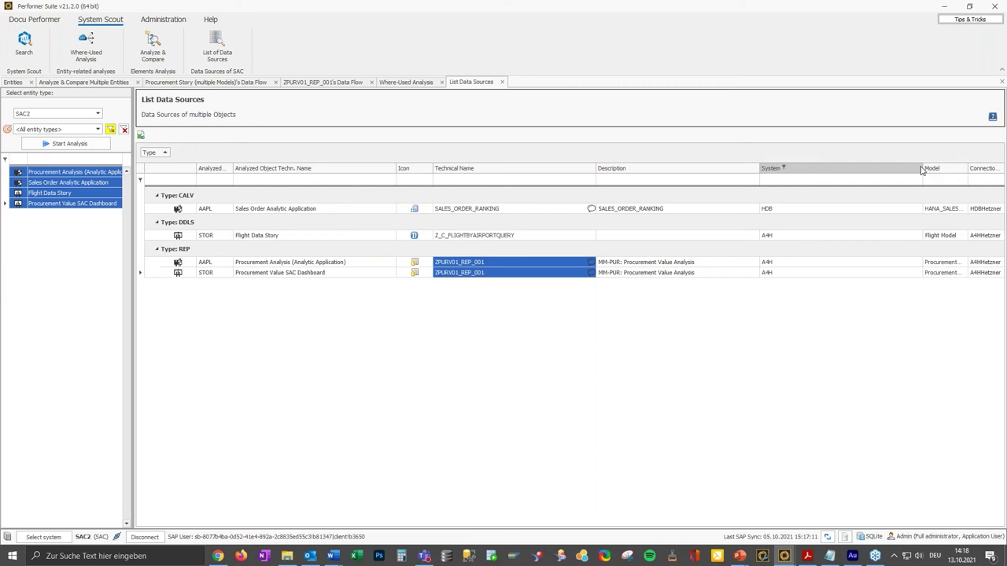
pyautogui.doubleClick(922, 170)
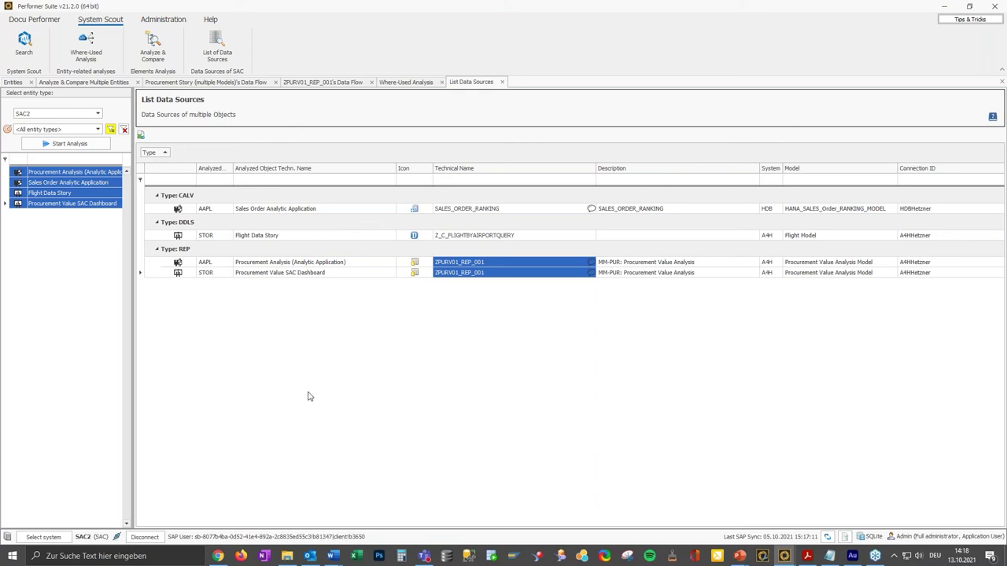
# Step: Switch to the PowerPoint slide show and advance to the List DataSources of BO Reports slide
pyautogui.moveTo(744, 559)
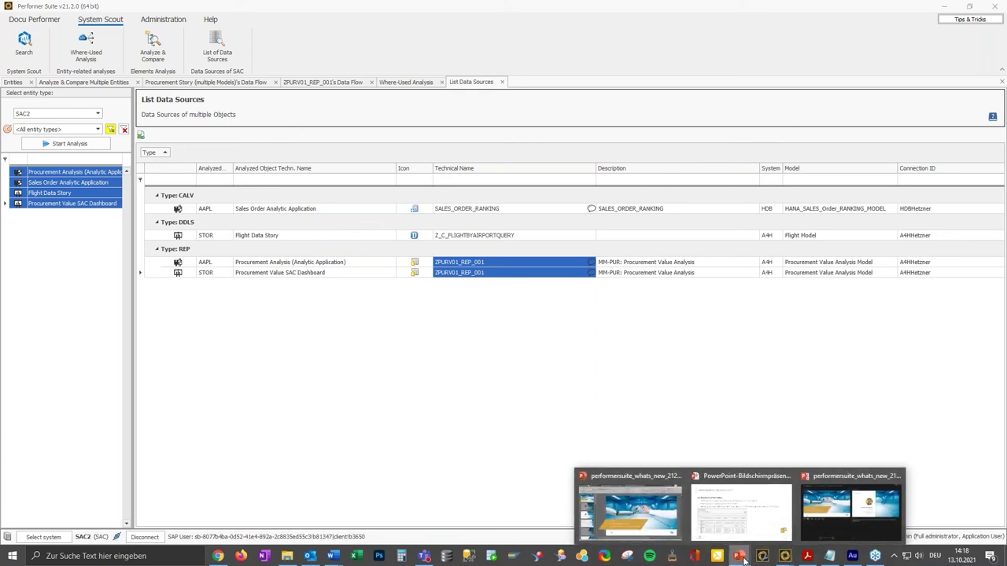
pyautogui.click(739, 521)
pyautogui.click(655, 306)
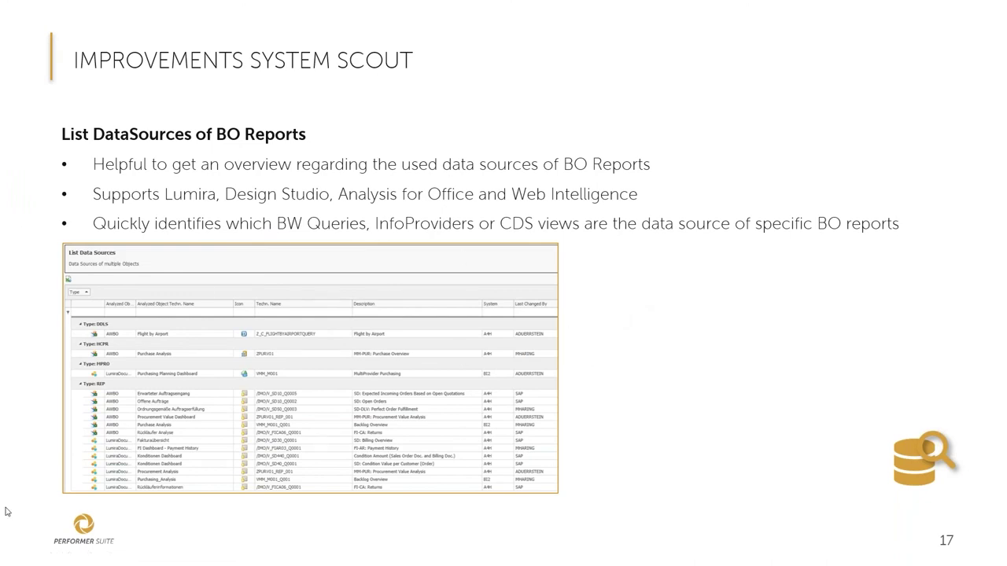
# Step: Switch to Performer Suite and display the data source list for the selected BO reports of btsapserv
pyautogui.hotkey('alt', 'Tab')
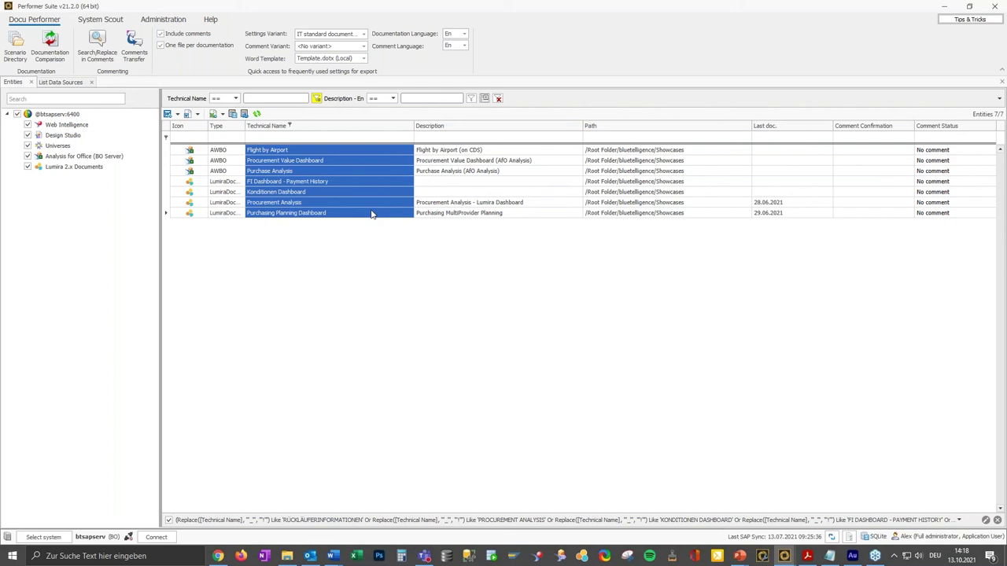
pyautogui.rightClick(387, 175)
pyautogui.moveTo(456, 260)
pyautogui.click(562, 264)
pyautogui.click(59, 83)
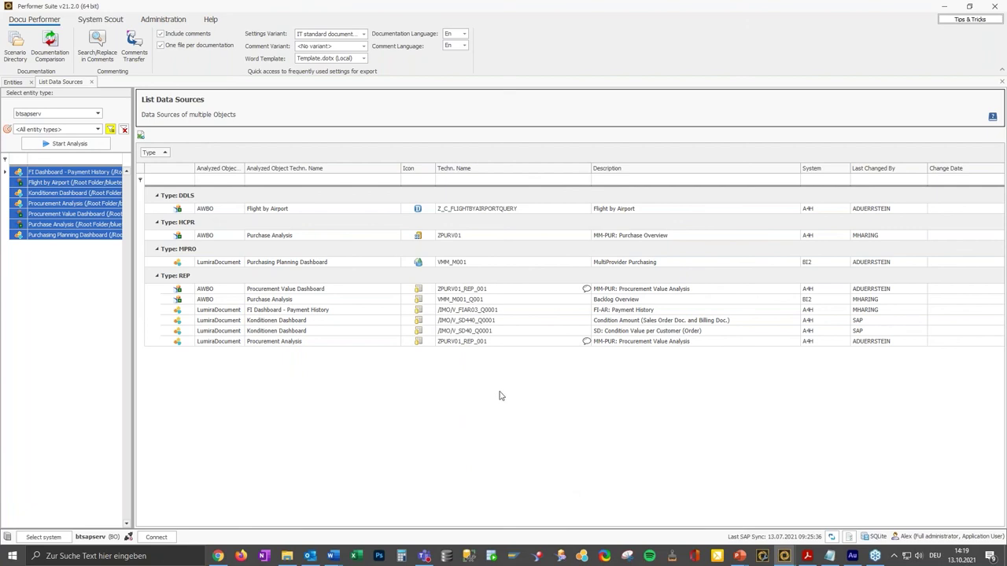
# Step: Examine the MultiProvider, CDS and HCPR data sources listed for the BO reports
pyautogui.click(438, 265)
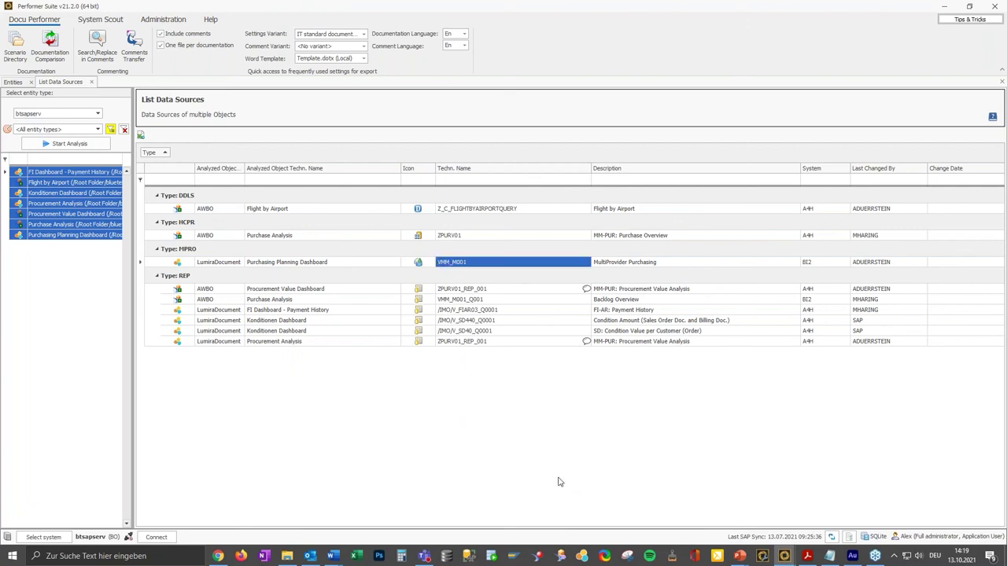
pyautogui.click(471, 211)
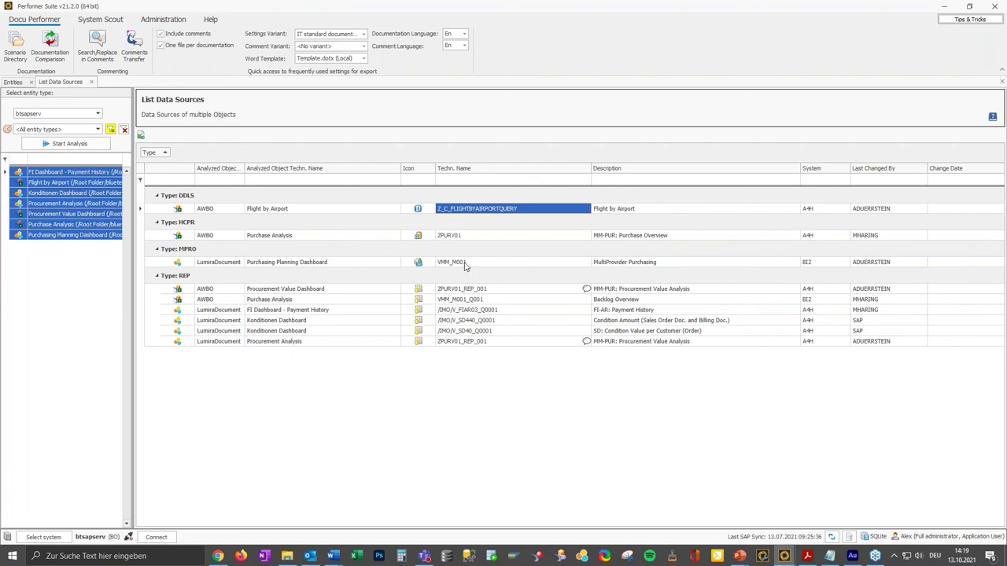
pyautogui.click(465, 245)
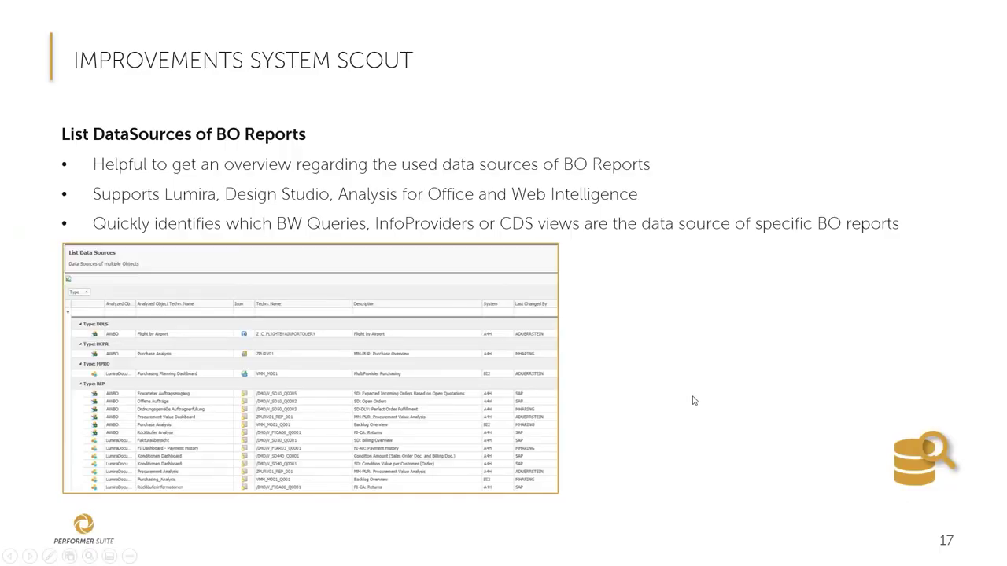
# Step: Advance the PowerPoint slide show to the Overview – What's New in 21.2 slide and switch to the User Manual in Chrome
pyautogui.click(690, 390)
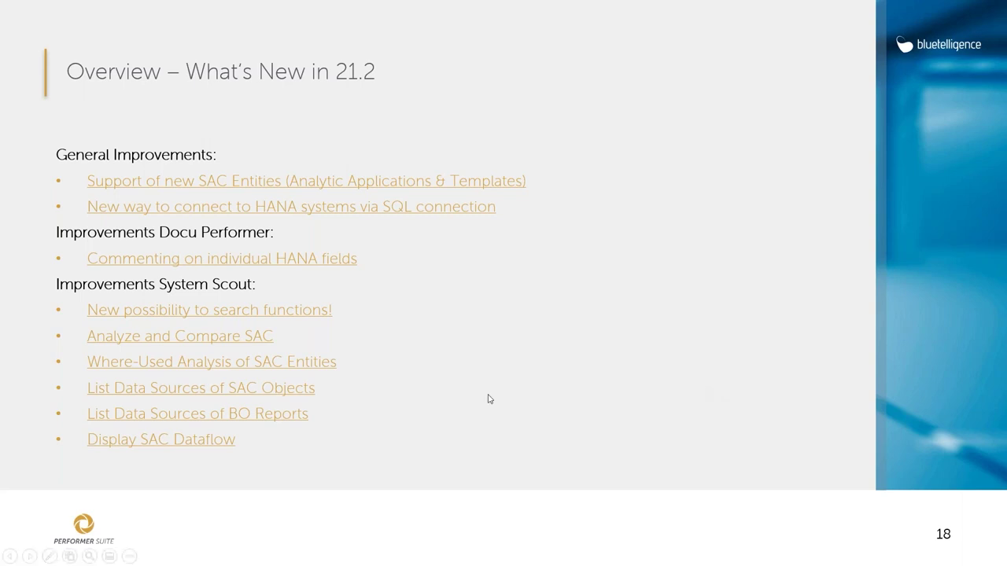
pyautogui.click(311, 464)
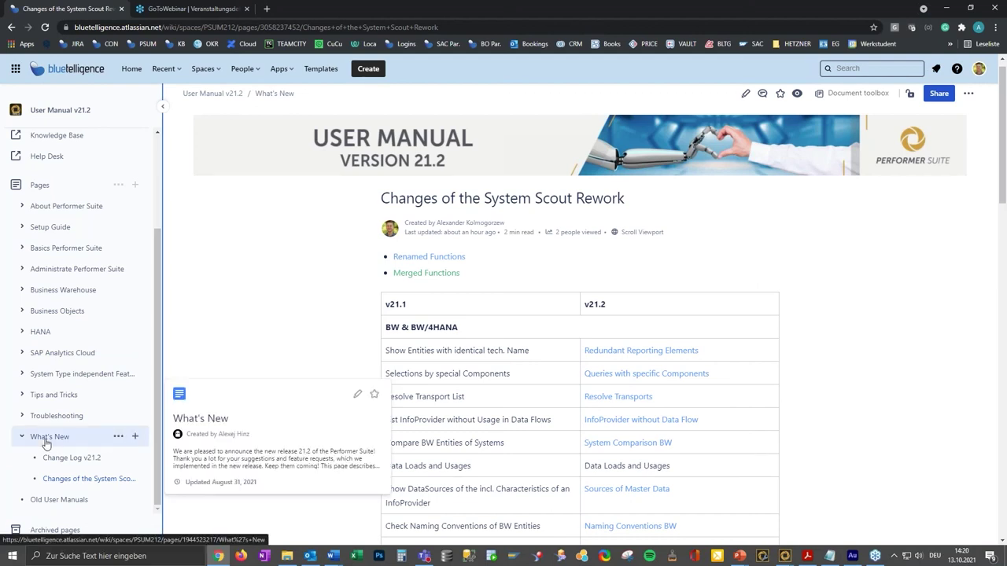
# Step: Open the What's New page of User Manual v21.2 and review its improvement links, presentation links and Changelog section
pyautogui.click(101, 438)
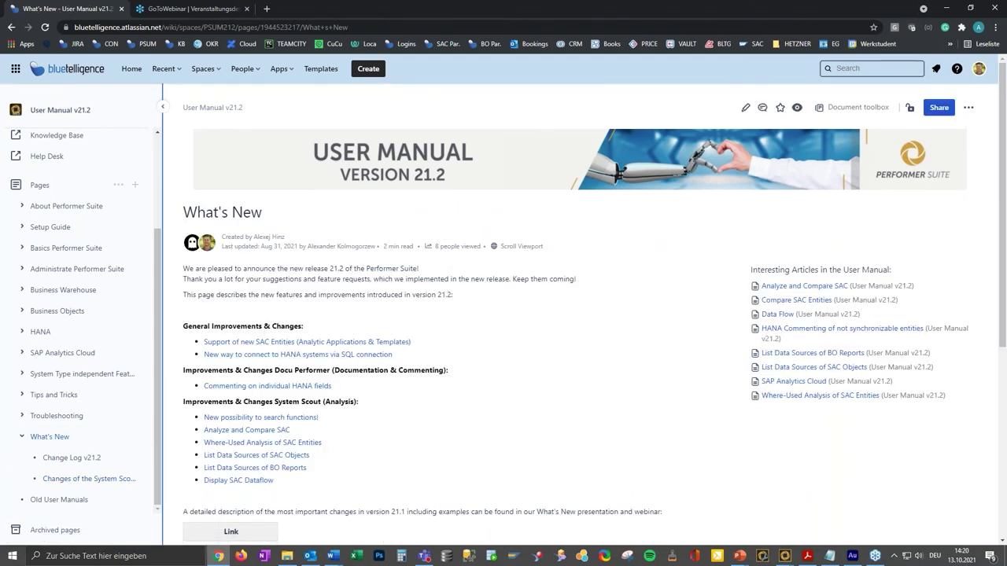
pyautogui.scroll(-1, 206, 461)
pyautogui.scroll(-1, 260, 429)
pyautogui.scroll(1, 260, 429)
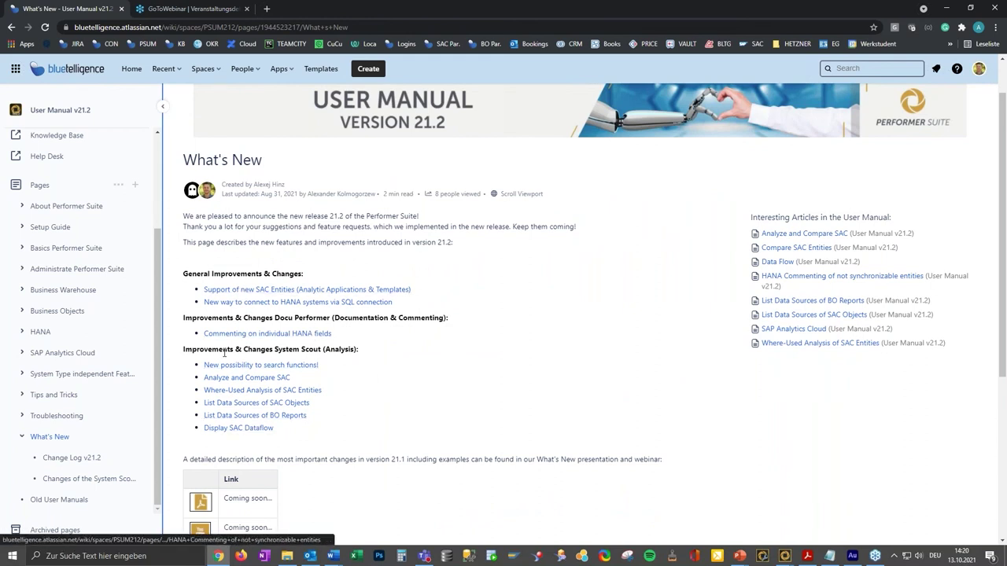
pyautogui.scroll(-1, 460, 410)
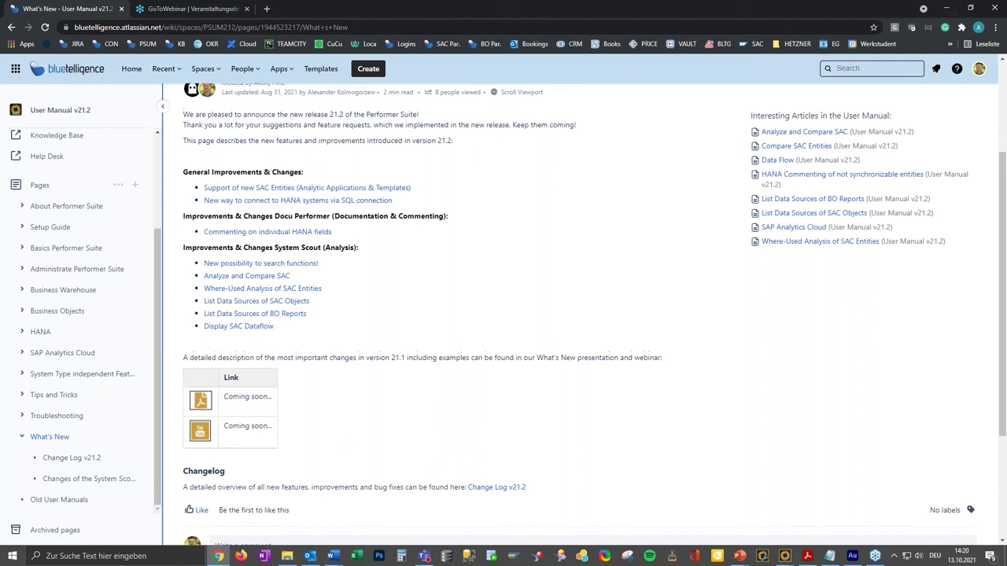
pyautogui.scroll(2, 380, 397)
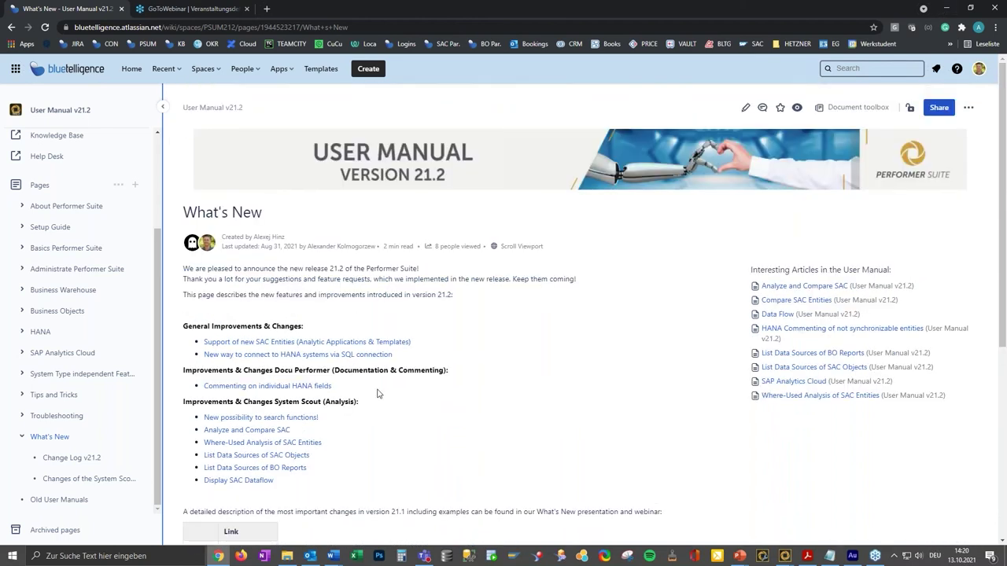